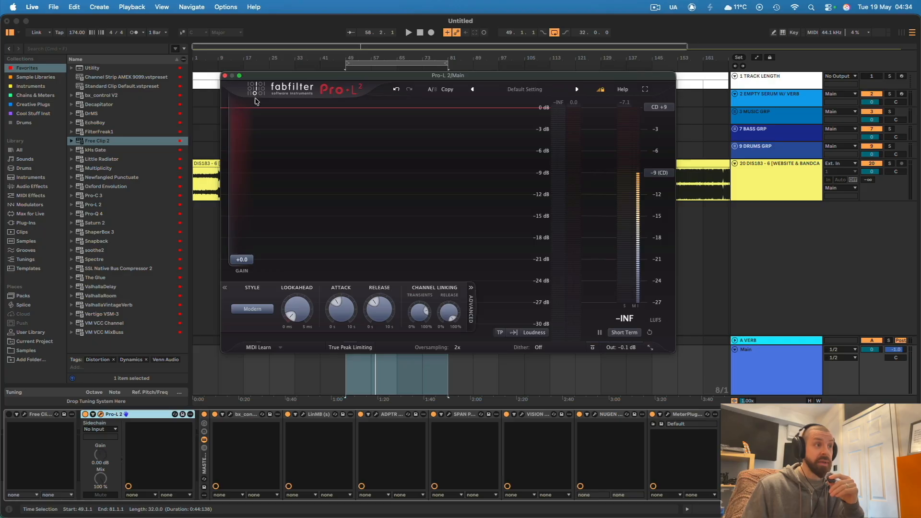
Raise the Pro-L 2 limiter's gain to +2.9 and return it to 0.0
{"action": "left_click_drag", "start_coordinate": [248, 259], "coordinate": [250, 244]}
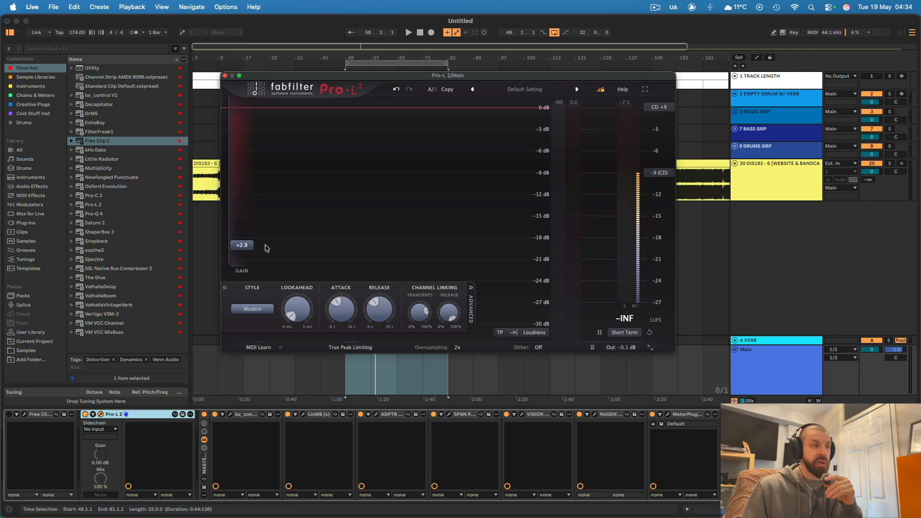
{"action": "left_click_drag", "start_coordinate": [242, 245], "coordinate": [243, 261]}
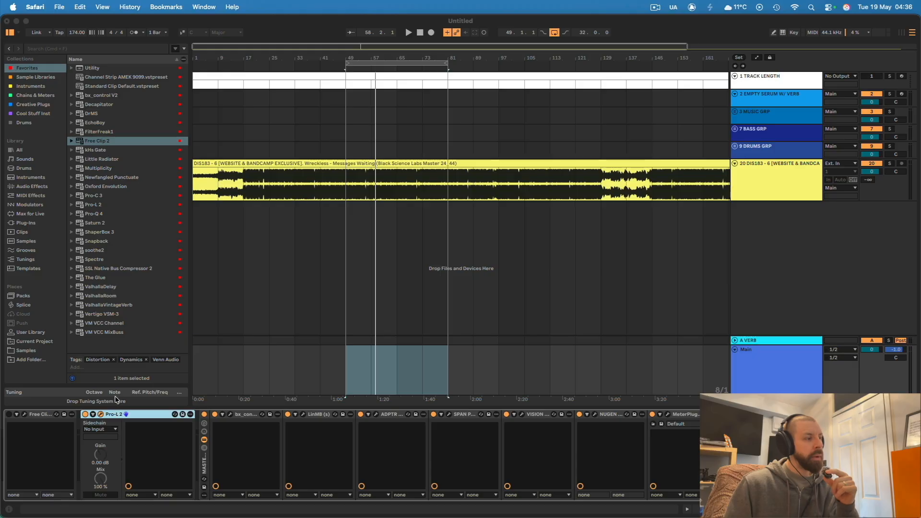
Open the Free Clip 2 plugin from the main chain and reposition its window over the arrangement
{"action": "left_click", "coordinate": [37, 415]}
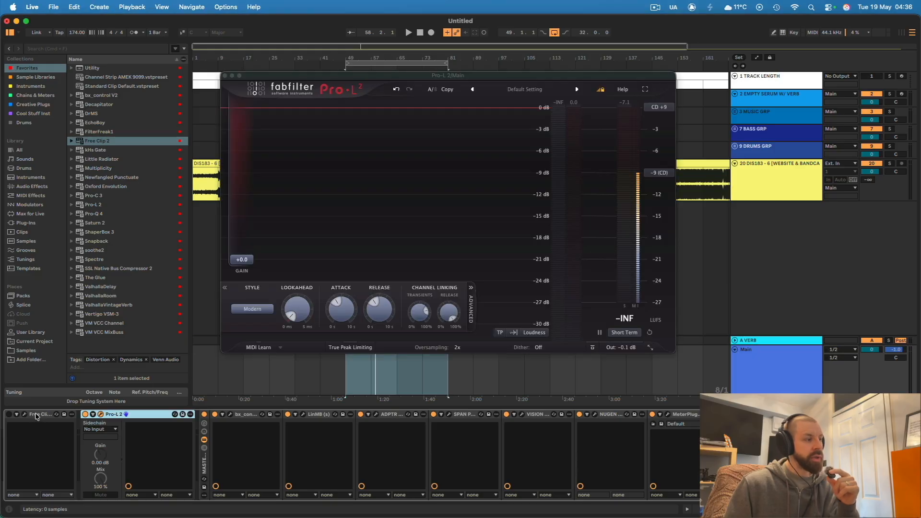
{"action": "left_click", "coordinate": [41, 416]}
{"action": "mouse_move", "coordinate": [482, 141]}
{"action": "left_mouse_down"}
{"action": "mouse_move", "coordinate": [482, 213]}
{"action": "mouse_move", "coordinate": [479, 126]}
{"action": "left_mouse_up"}
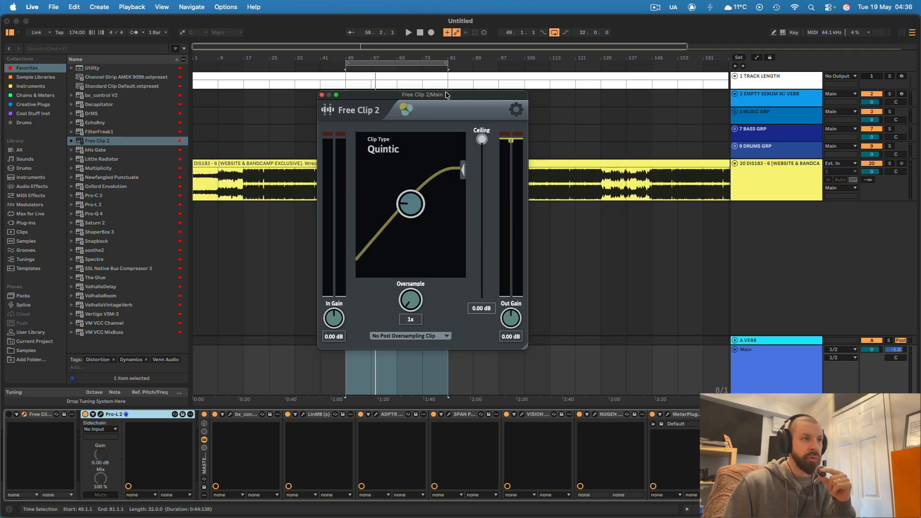
{"action": "left_click_drag", "start_coordinate": [427, 95], "coordinate": [419, 94]}
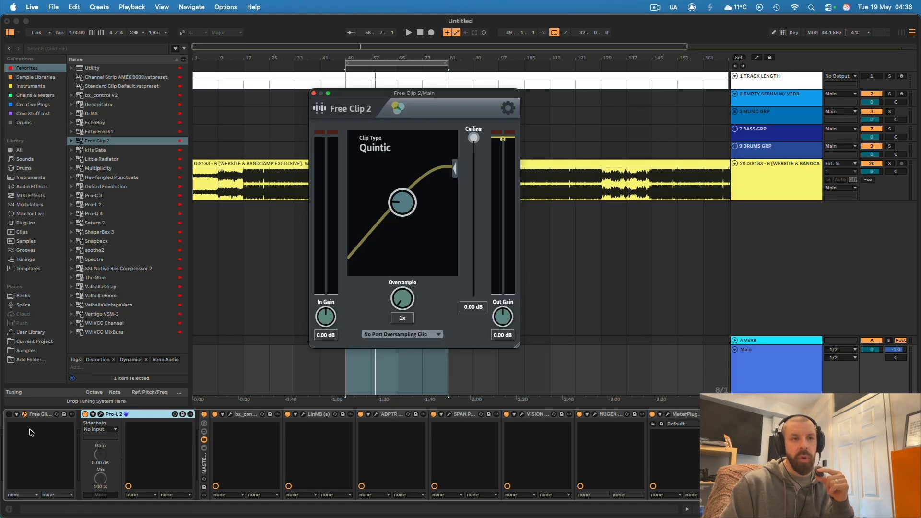
With Free Clip 2 enabled during loop playback, lower its ceiling to about -11.85 dB and raise its output gain to about 5.47 dB
{"action": "key", "text": "space"}
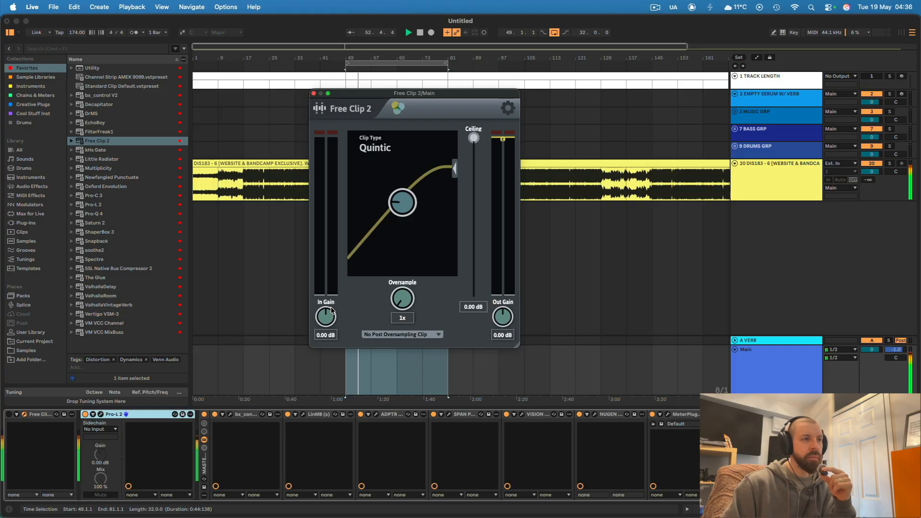
{"action": "key", "text": "space"}
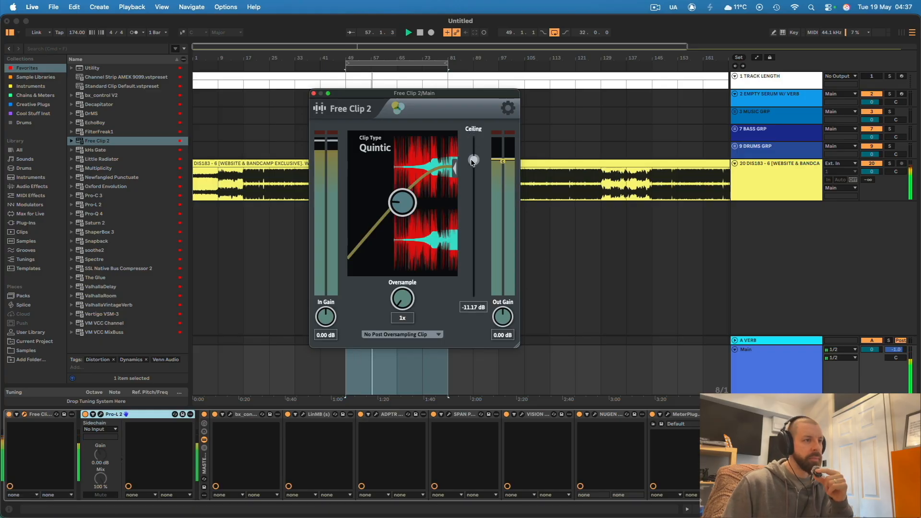
{"action": "left_click_drag", "start_coordinate": [473, 160], "coordinate": [474, 161]}
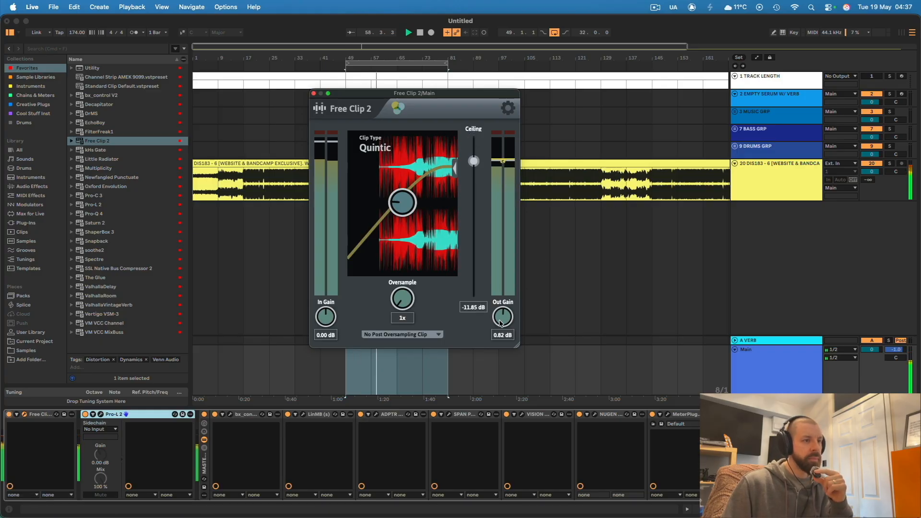
{"action": "left_click_drag", "start_coordinate": [501, 317], "coordinate": [500, 315]}
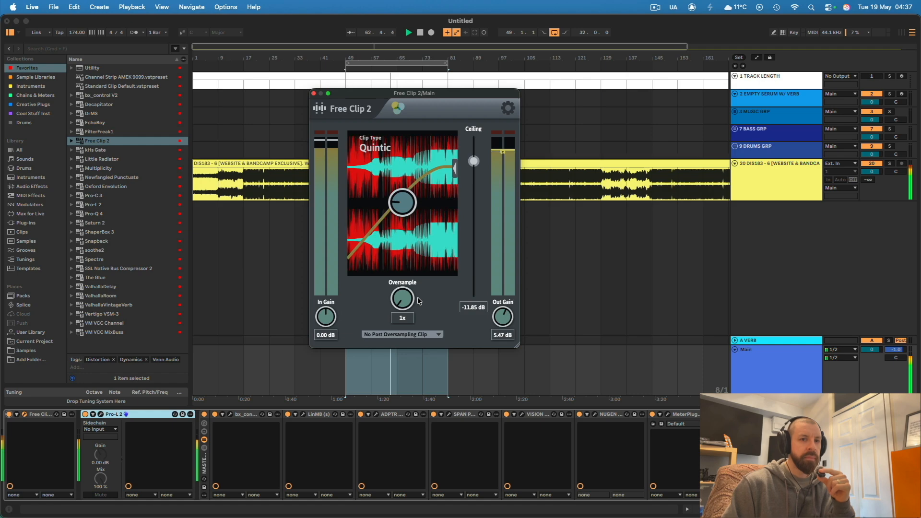
{"action": "key", "text": "space"}
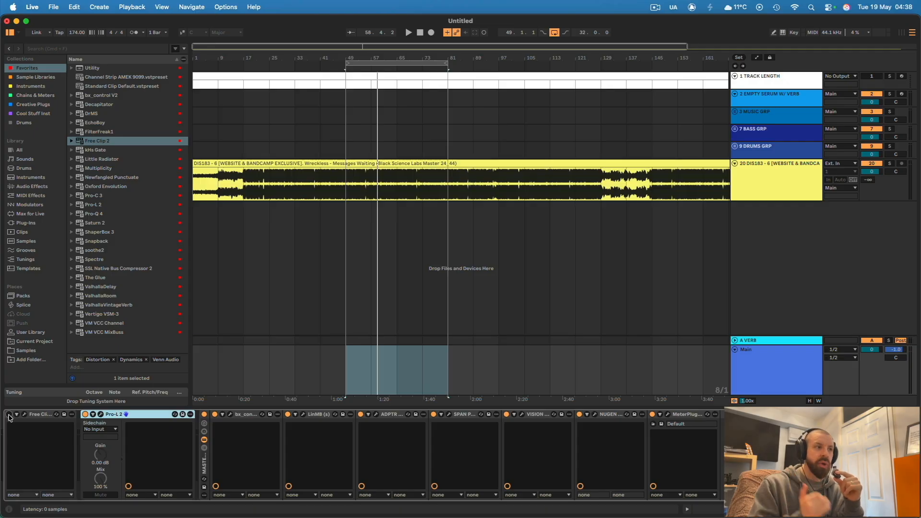
{"action": "left_click", "coordinate": [9, 415]}
{"action": "left_click", "coordinate": [8, 415]}
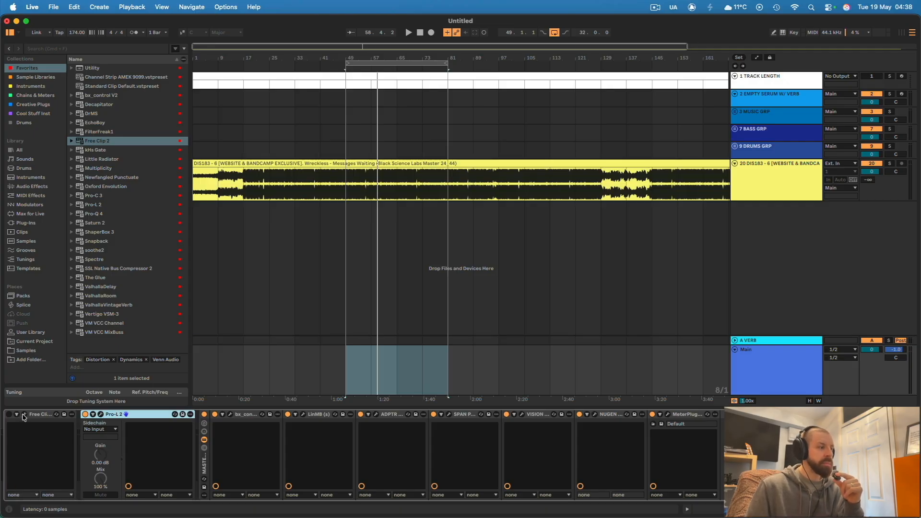
{"action": "left_click", "coordinate": [24, 415]}
{"action": "left_click", "coordinate": [23, 415]}
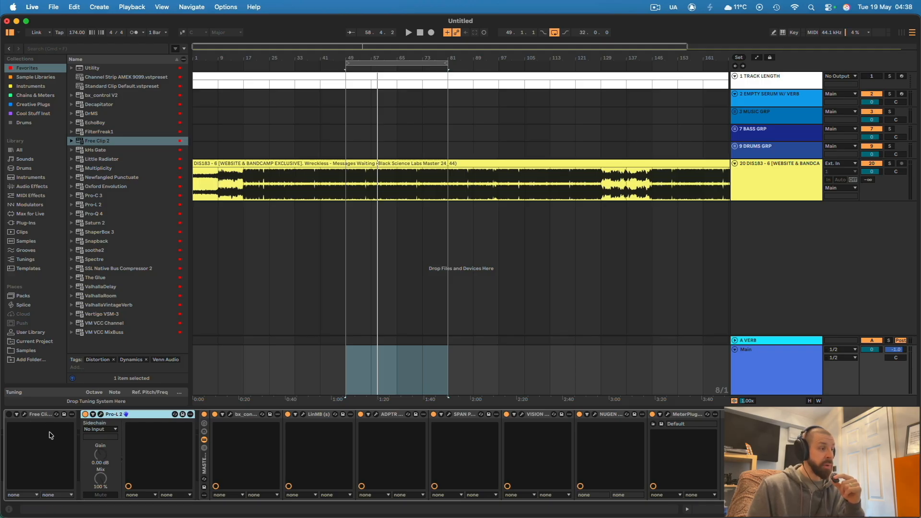
{"action": "left_click", "coordinate": [259, 423]}
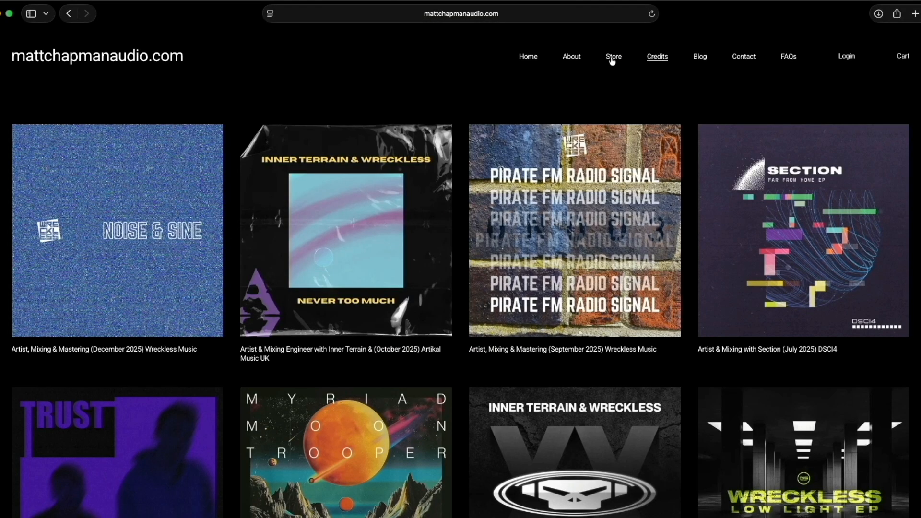
Browse the store and blog pages of mattchapmanaudio.com in the browser
{"action": "left_click", "coordinate": [612, 57]}
{"action": "scroll", "coordinate": [600, 232], "scroll_direction": "down", "scroll_amount": 2}
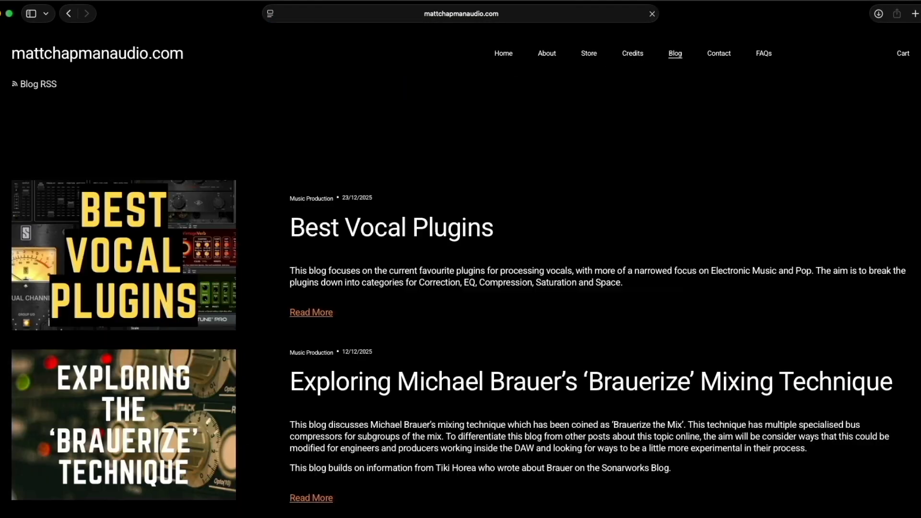
{"action": "scroll", "coordinate": [459, 298], "scroll_direction": "down", "scroll_amount": 2}
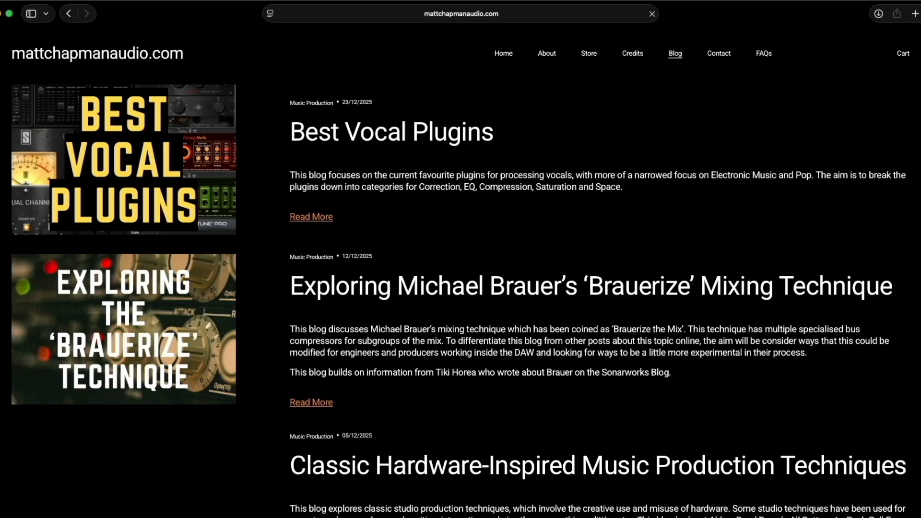
{"action": "scroll", "coordinate": [461, 288], "scroll_direction": "down", "scroll_amount": 3}
{"action": "scroll", "coordinate": [594, 58], "scroll_direction": "up", "scroll_amount": 5}
{"action": "left_click", "coordinate": [613, 57]}
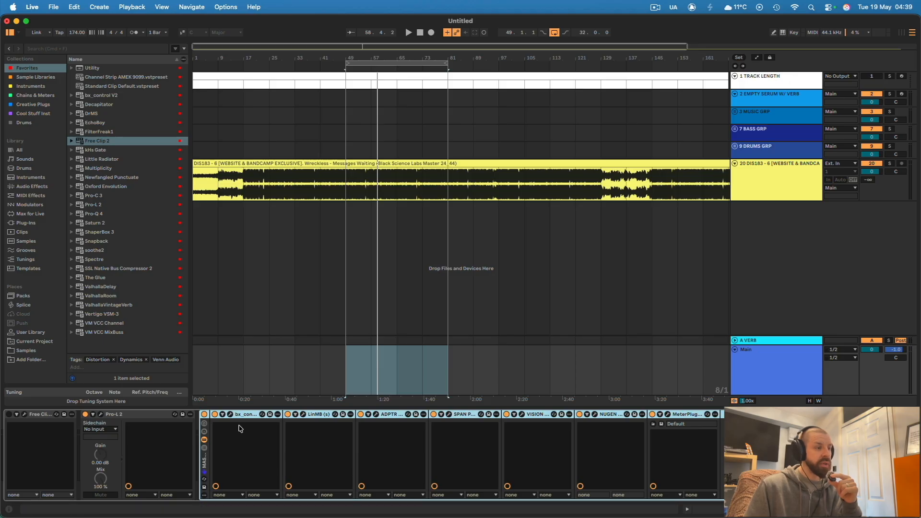
Open bx_control V2 from the master rack and audition the mid and side signals in solo during loop playback
{"action": "left_click", "coordinate": [230, 414]}
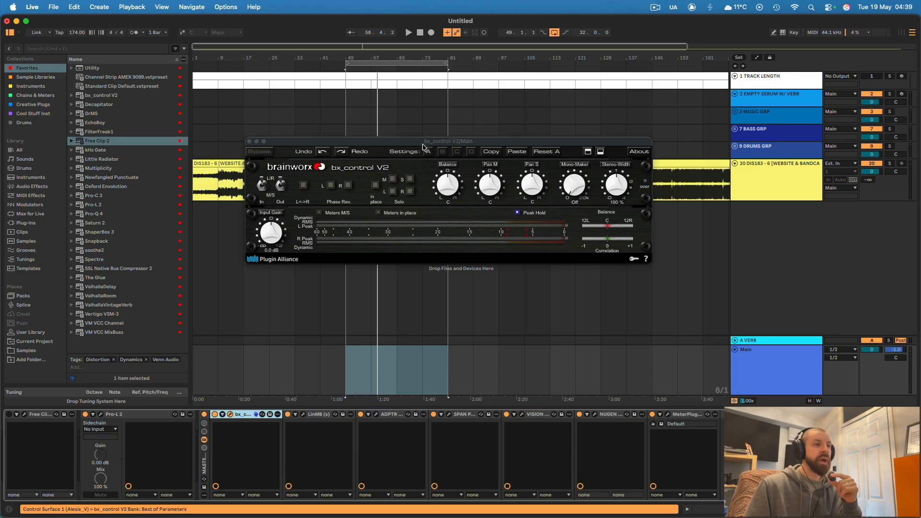
{"action": "left_click_drag", "start_coordinate": [422, 144], "coordinate": [408, 128]}
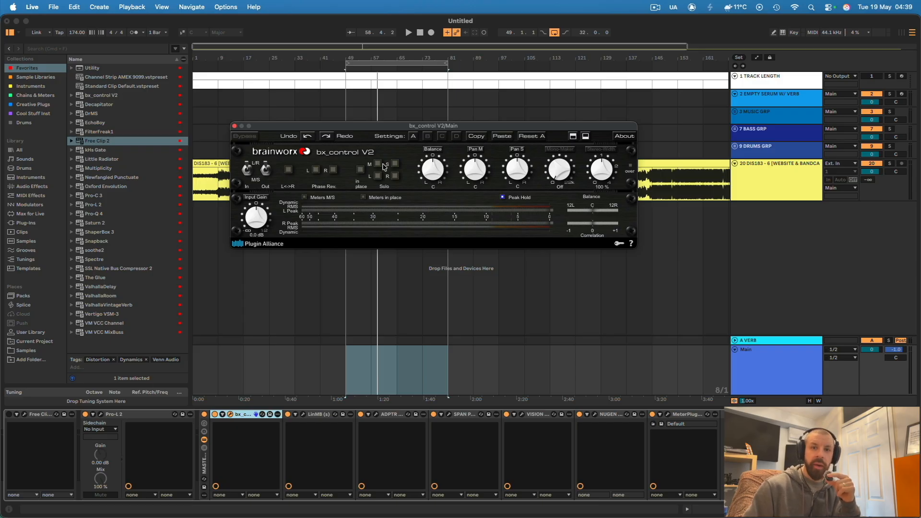
{"action": "key", "text": "space"}
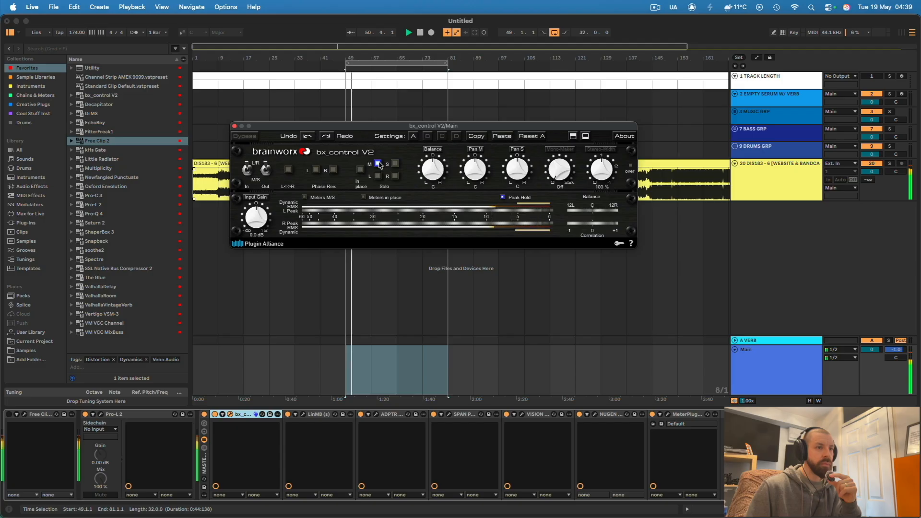
{"action": "left_click", "coordinate": [378, 164]}
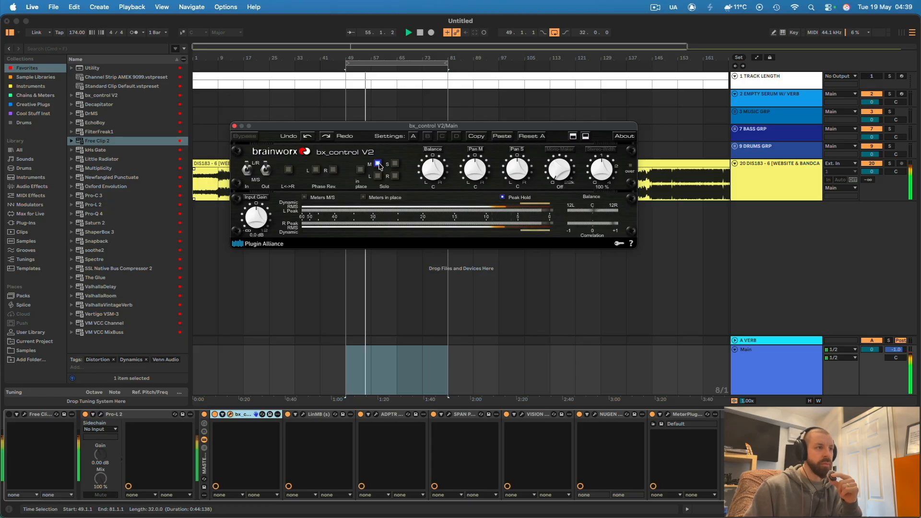
{"action": "key", "text": "space"}
{"action": "left_click", "coordinate": [395, 164]}
{"action": "key", "text": "space"}
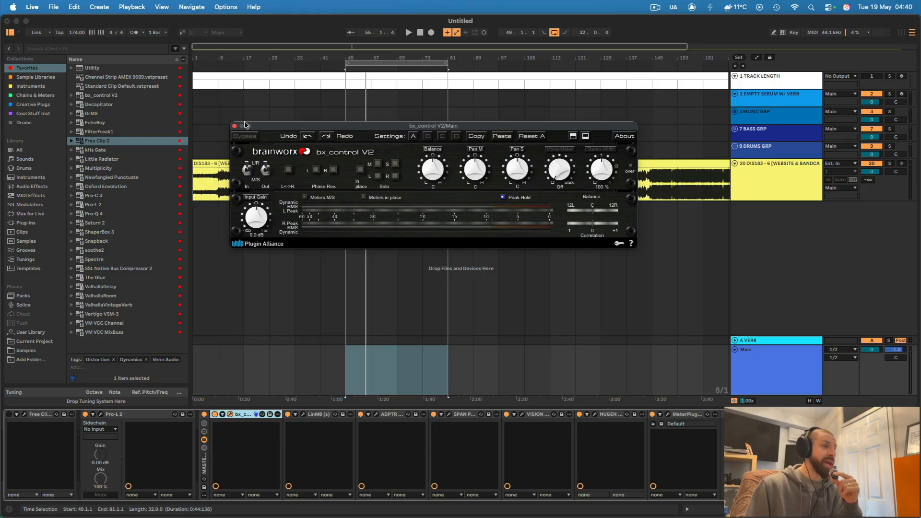
Open the LinMB linear phase multiband and solo each of its five bands to inspect the frequency ranges
{"action": "key", "text": "Right"}
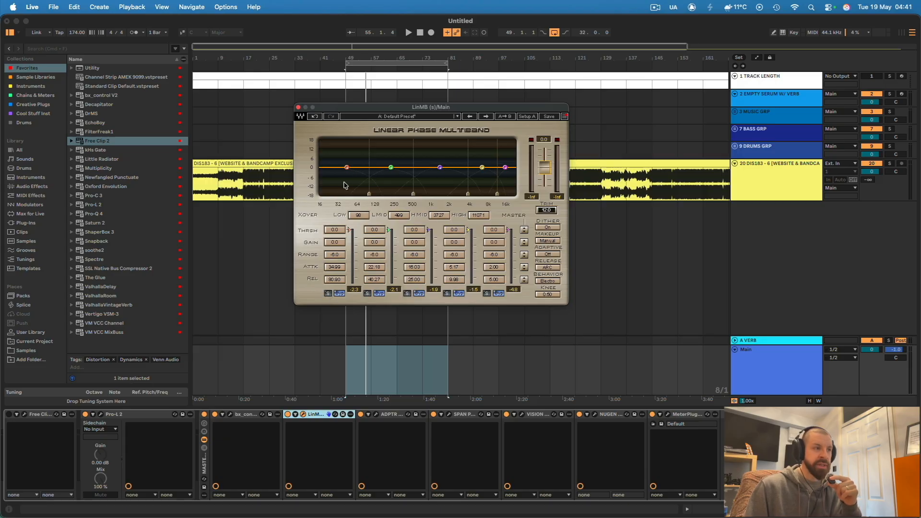
{"action": "left_click", "coordinate": [328, 294]}
{"action": "left_click", "coordinate": [327, 294]}
{"action": "left_click", "coordinate": [367, 294]}
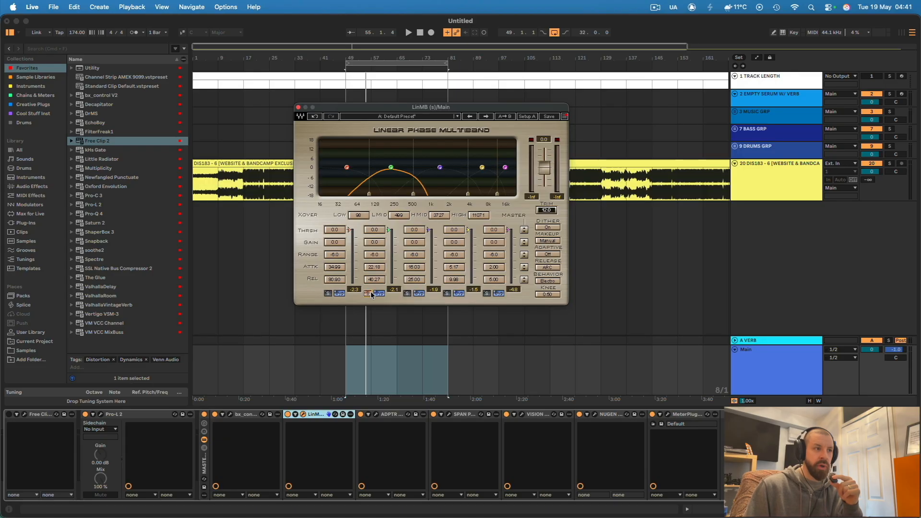
{"action": "left_click", "coordinate": [367, 293]}
{"action": "left_click", "coordinate": [408, 294]}
{"action": "left_click", "coordinate": [408, 293]}
{"action": "left_click", "coordinate": [447, 294]}
{"action": "left_click", "coordinate": [487, 293]}
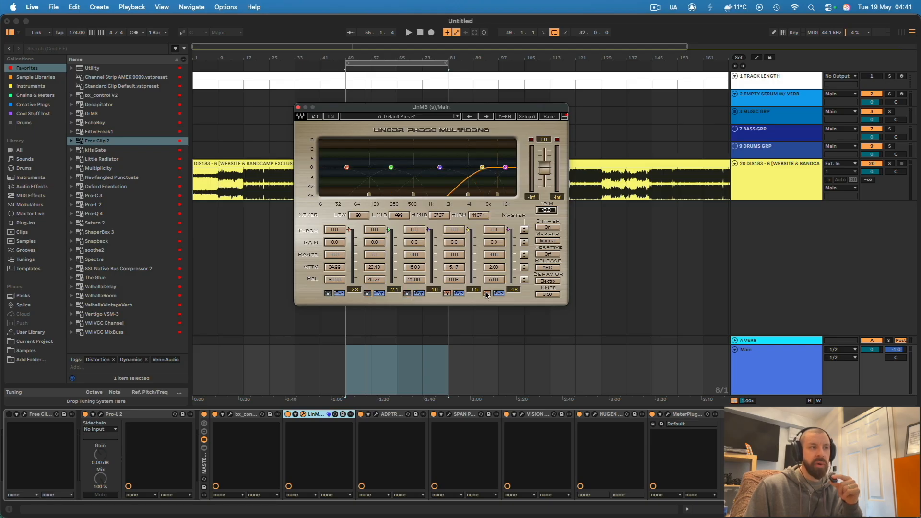
{"action": "left_click", "coordinate": [486, 293]}
{"action": "left_click", "coordinate": [447, 294]}
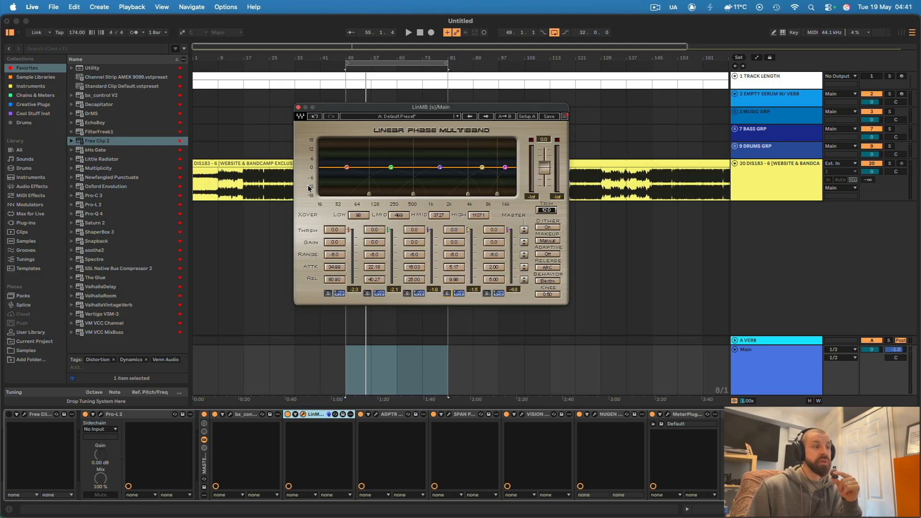
Audition the LinMB low and low-mid bands in solo during playback, check the middle band, and close the plugin
{"action": "left_click", "coordinate": [328, 293]}
{"action": "key", "text": "space"}
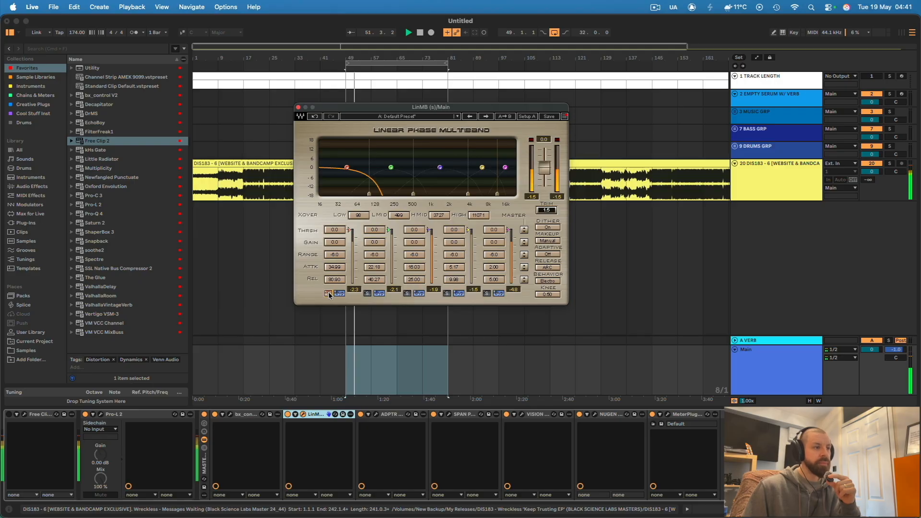
{"action": "left_click", "coordinate": [328, 293]}
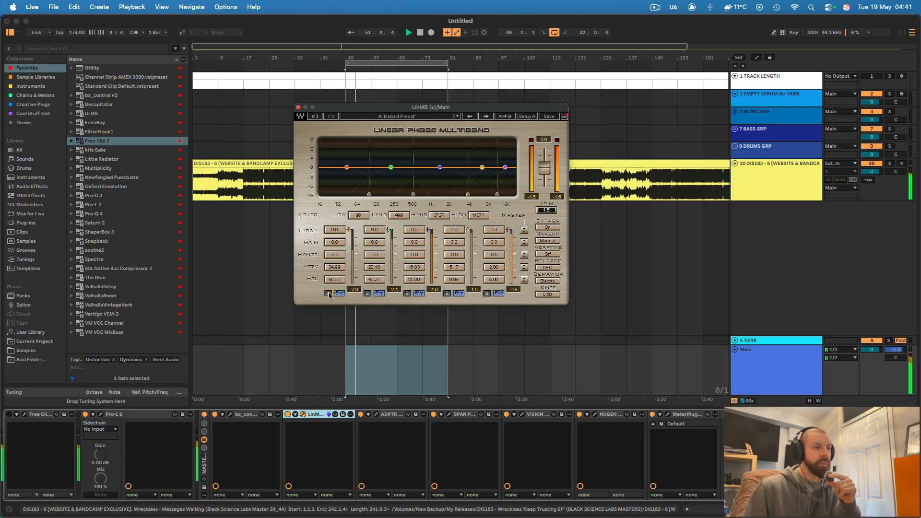
{"action": "left_click", "coordinate": [367, 293]}
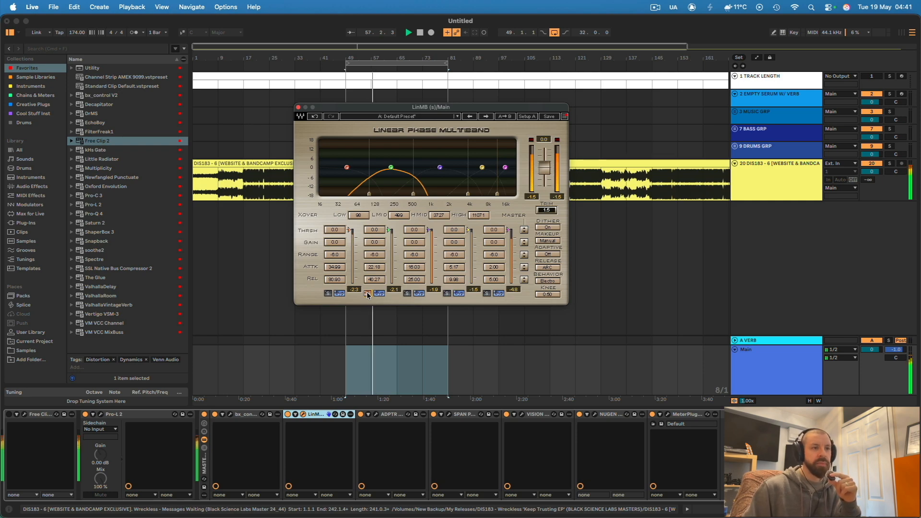
{"action": "left_click", "coordinate": [367, 293]}
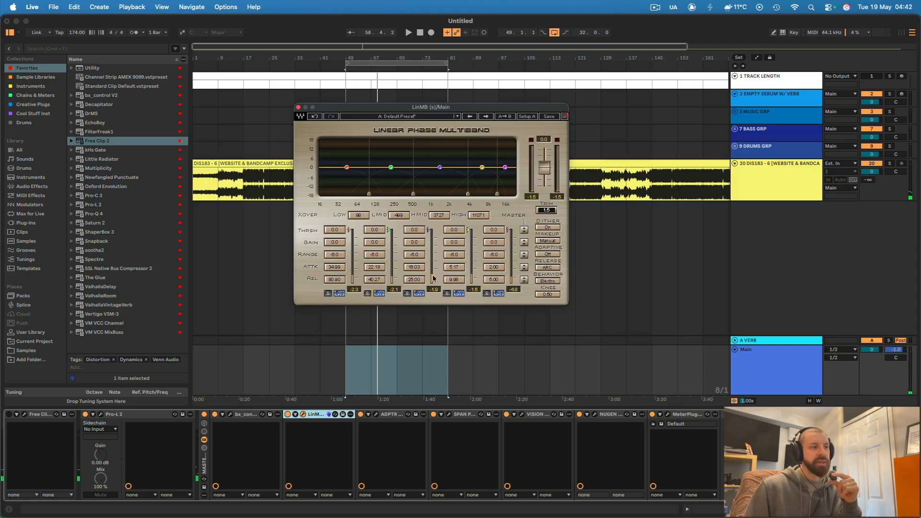
{"action": "left_click", "coordinate": [407, 293]}
{"action": "left_click", "coordinate": [408, 294]}
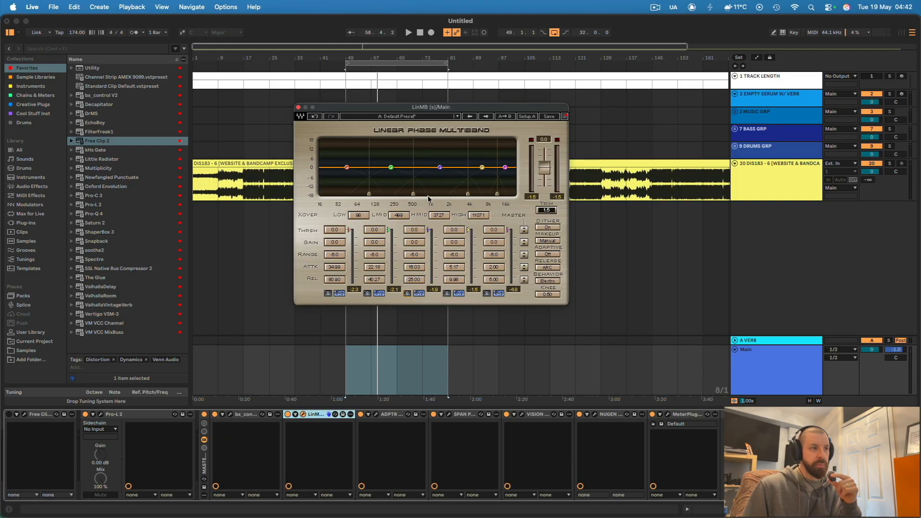
{"action": "left_click", "coordinate": [298, 108]}
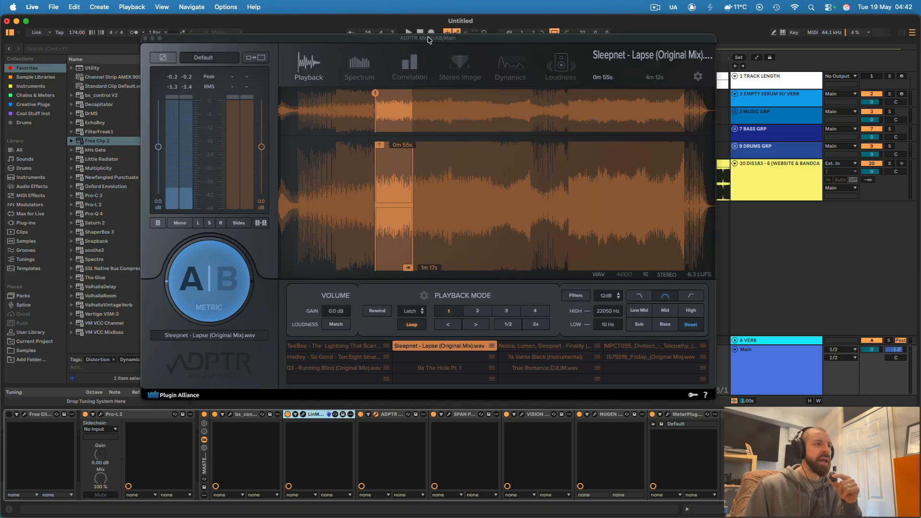
Reposition the ADPTR MetricAB window and match the loudness of the Sleepnet - Lapse (Original Mix) reference during playback
{"action": "left_click_drag", "start_coordinate": [428, 39], "coordinate": [420, 30]}
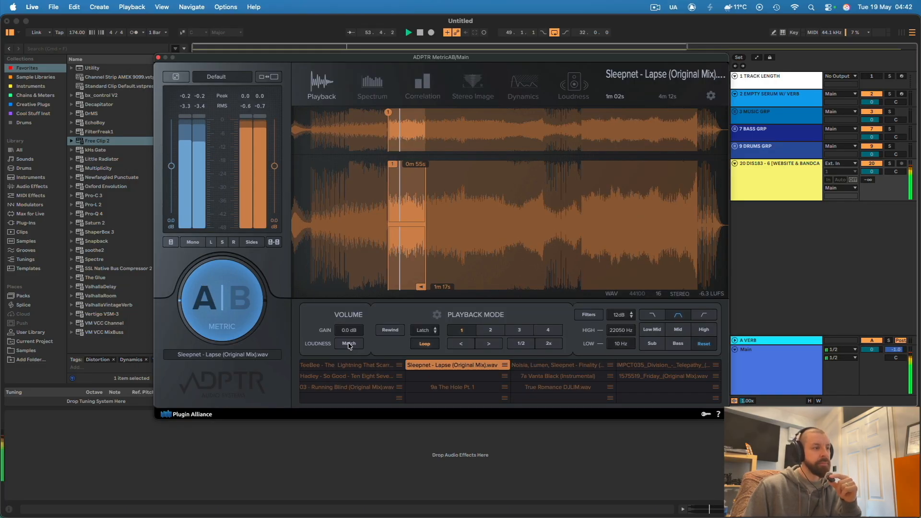
{"action": "left_click", "coordinate": [348, 343]}
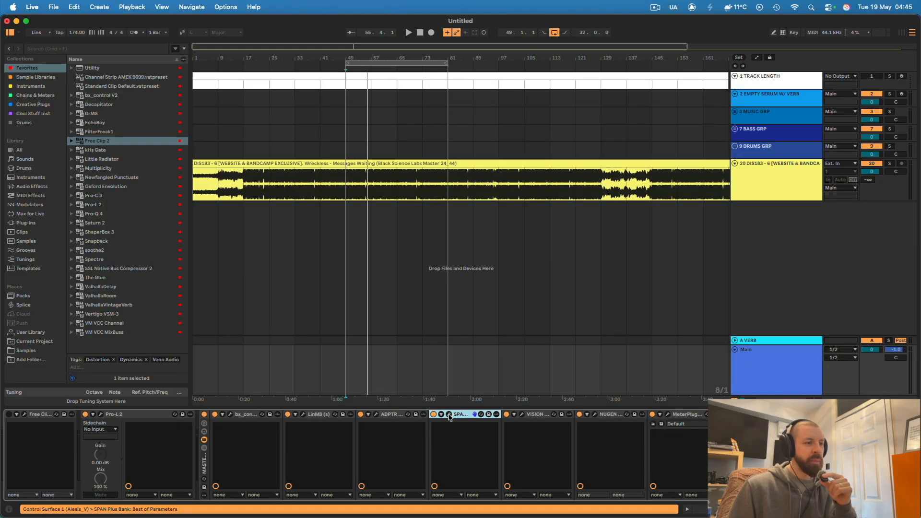
Open the SPAN Plus analyzer from the master rack and reposition its window to view the spectrum
{"action": "left_click", "coordinate": [449, 415]}
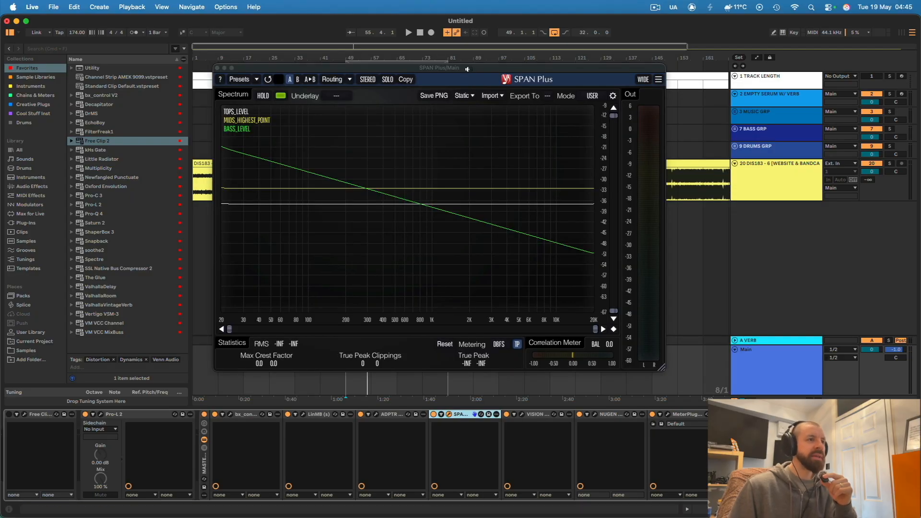
{"action": "left_click_drag", "start_coordinate": [467, 68], "coordinate": [473, 75]}
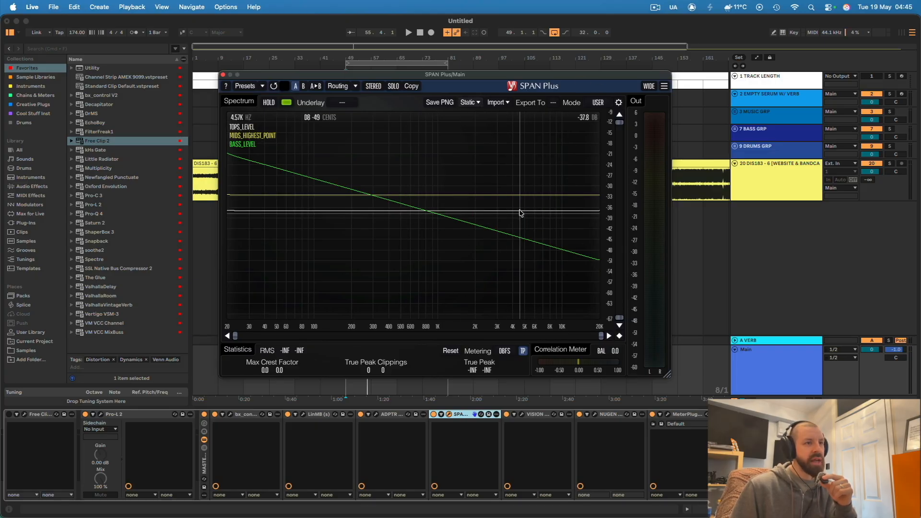
Open SPAN Plus's Static Spectrums Editor beside the mode settings and choose the predefined Pink Noise (-3dB/oct) curve for the empty slot above BASS_LEVEL
{"action": "left_click_drag", "start_coordinate": [719, 91], "coordinate": [717, 68]}
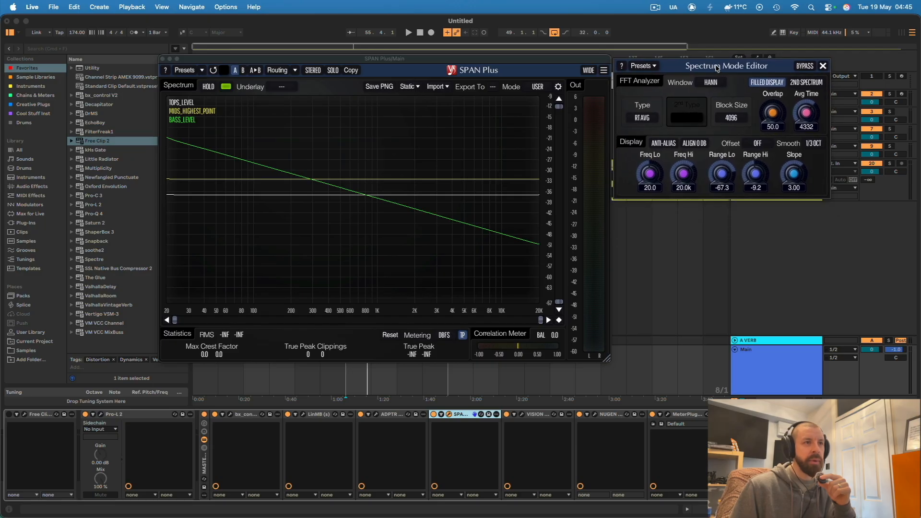
{"action": "left_click", "coordinate": [407, 86]}
{"action": "left_click_drag", "start_coordinate": [442, 106], "coordinate": [595, 229]}
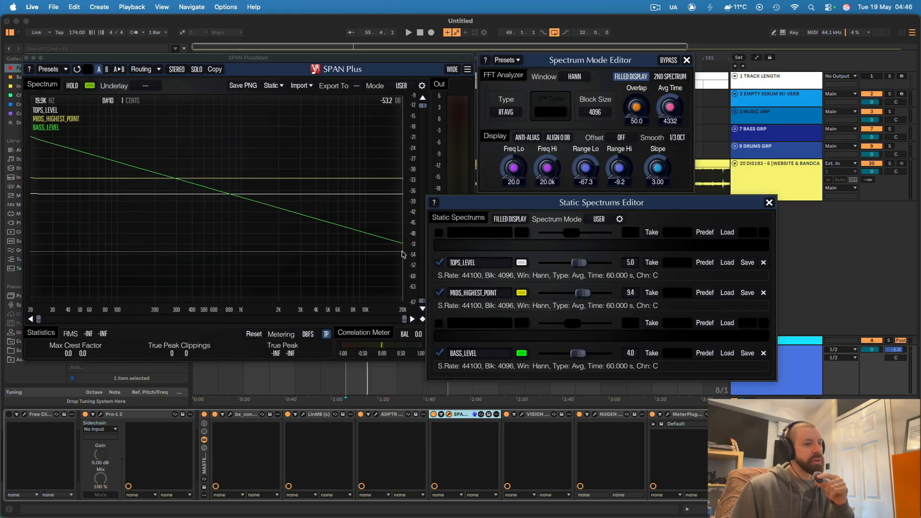
{"action": "left_click", "coordinate": [704, 323]}
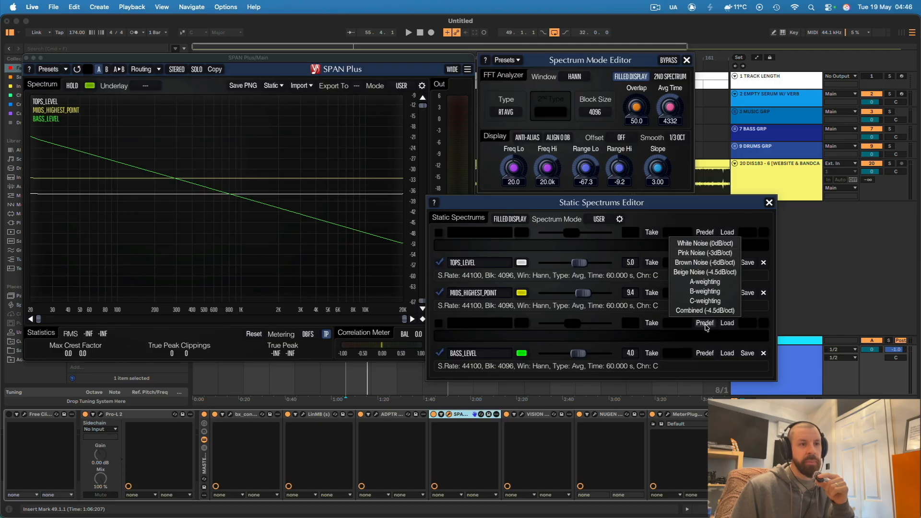
{"action": "left_click", "coordinate": [706, 253]}
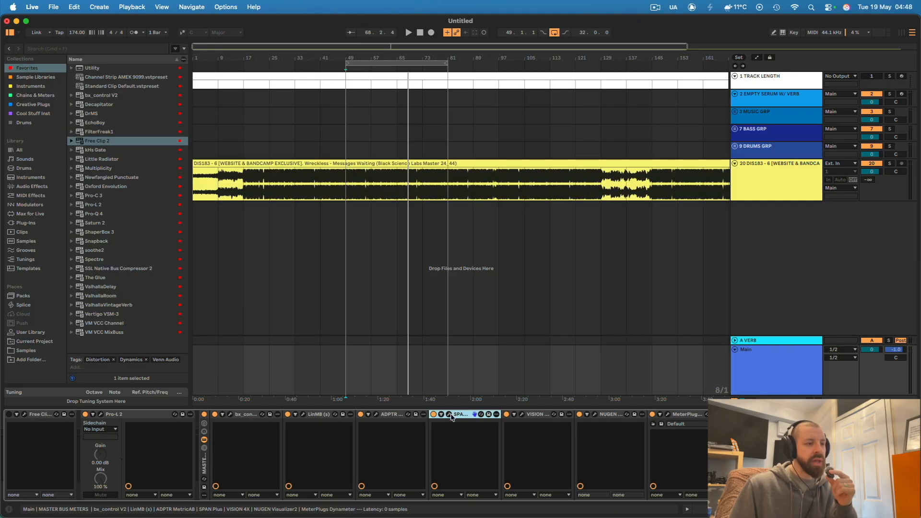
Open VISION 4X from the master rack, examine its spectrogram, waveform and stereo displays during playback, and close the plugin
{"action": "left_click", "coordinate": [450, 415]}
{"action": "left_click", "coordinate": [449, 414]}
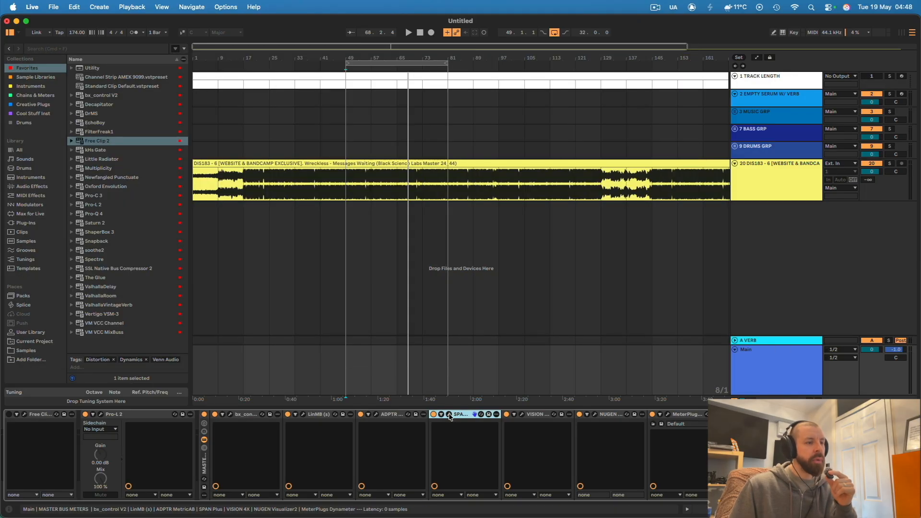
{"action": "left_click", "coordinate": [522, 414]}
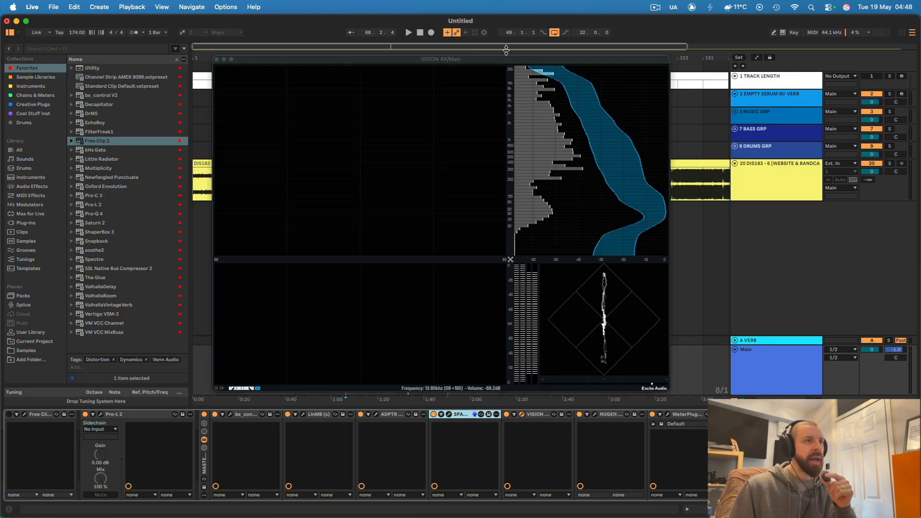
{"action": "left_click_drag", "start_coordinate": [501, 61], "coordinate": [461, 60]}
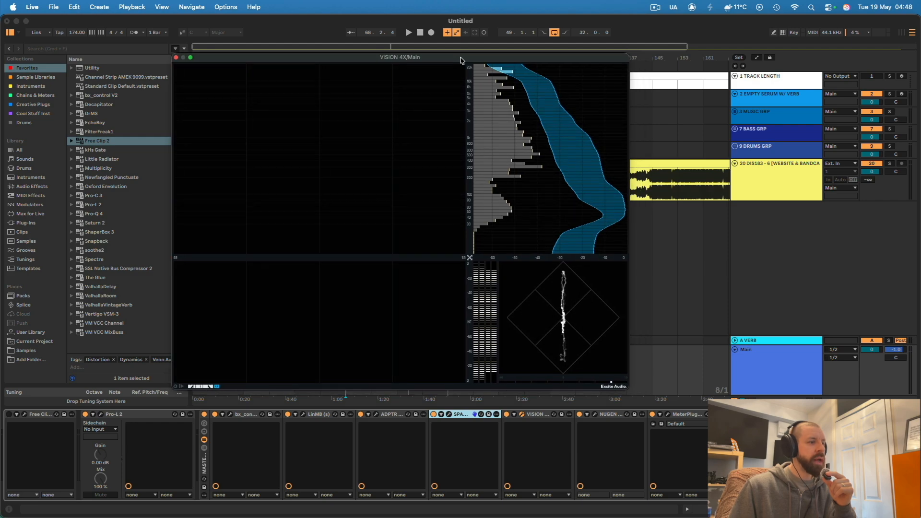
{"action": "key", "text": "space"}
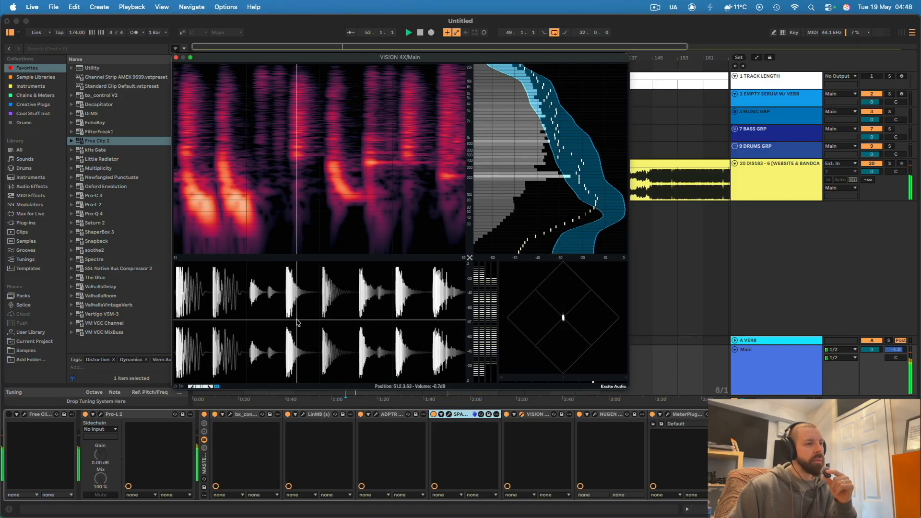
{"action": "left_click", "coordinate": [181, 387]}
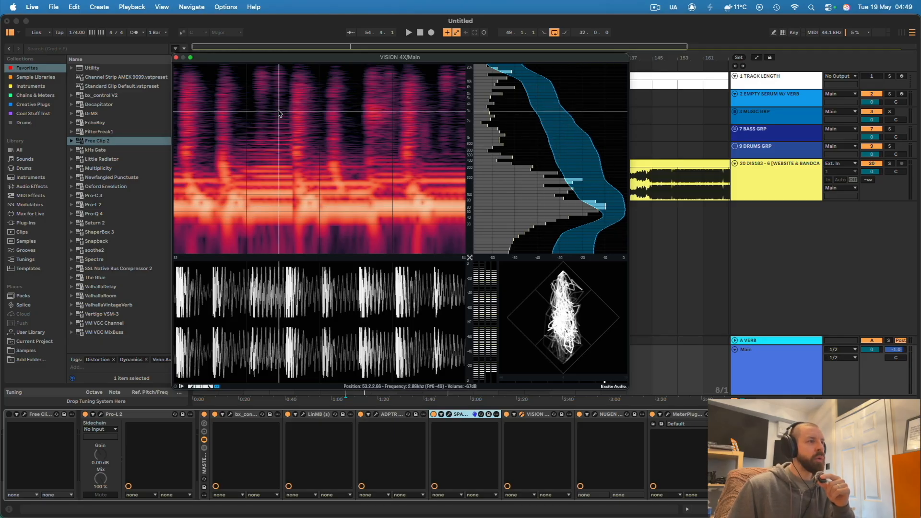
{"action": "left_click_drag", "start_coordinate": [443, 59], "coordinate": [459, 59]}
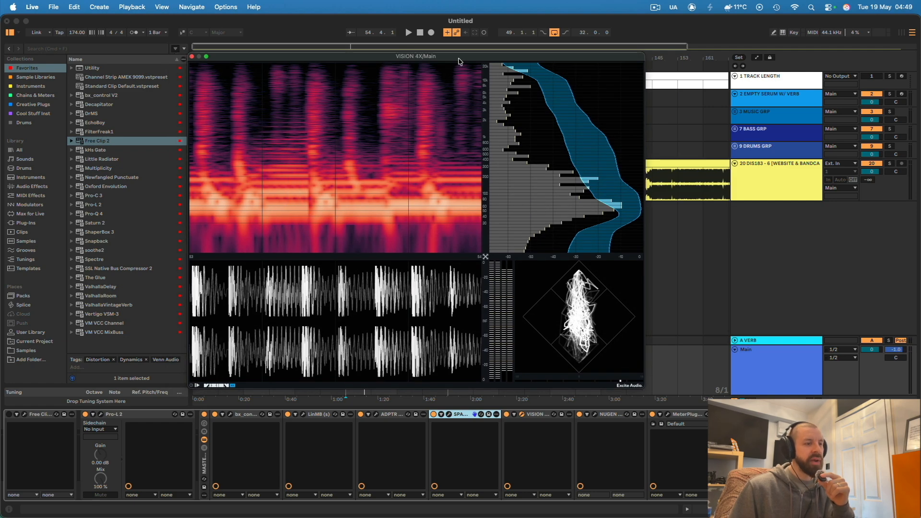
{"action": "left_click", "coordinate": [191, 56]}
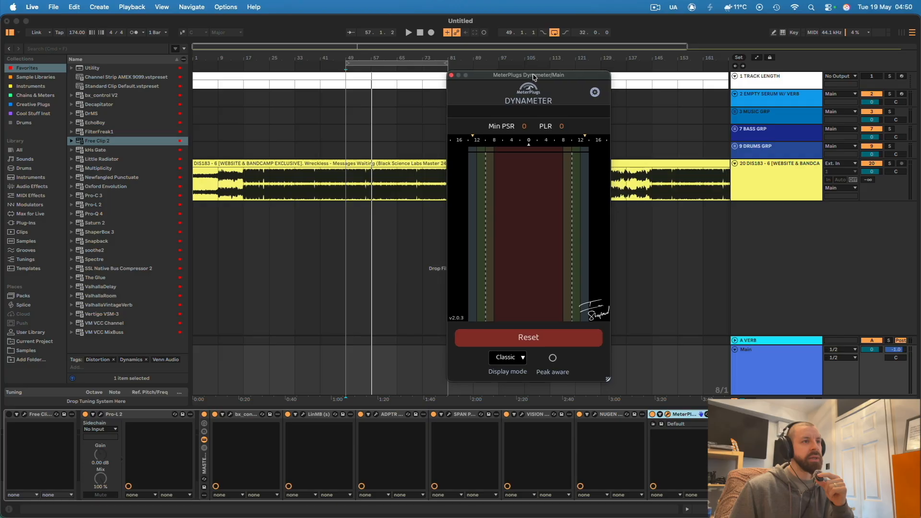
Reposition the MeterPlugs Dynameter window and play the looped section to examine its Min PSR and PLR dynamics
{"action": "mouse_move", "coordinate": [534, 77]}
{"action": "left_mouse_down"}
{"action": "mouse_move", "coordinate": [391, 76]}
{"action": "mouse_move", "coordinate": [539, 74]}
{"action": "left_mouse_up"}
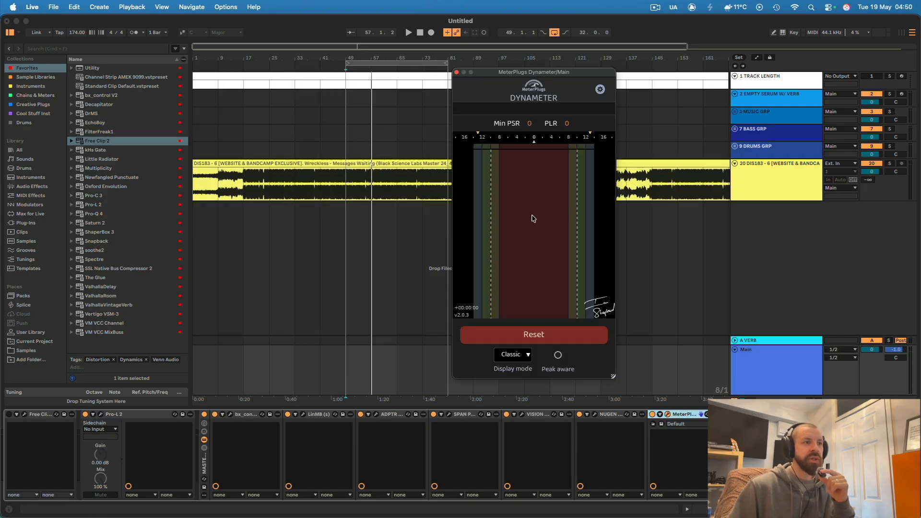
{"action": "key", "text": "space"}
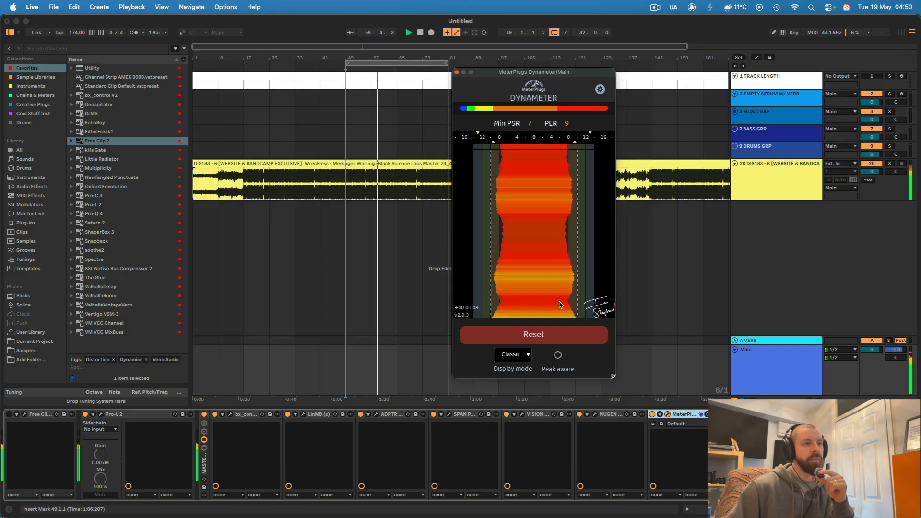
{"action": "key", "text": "space"}
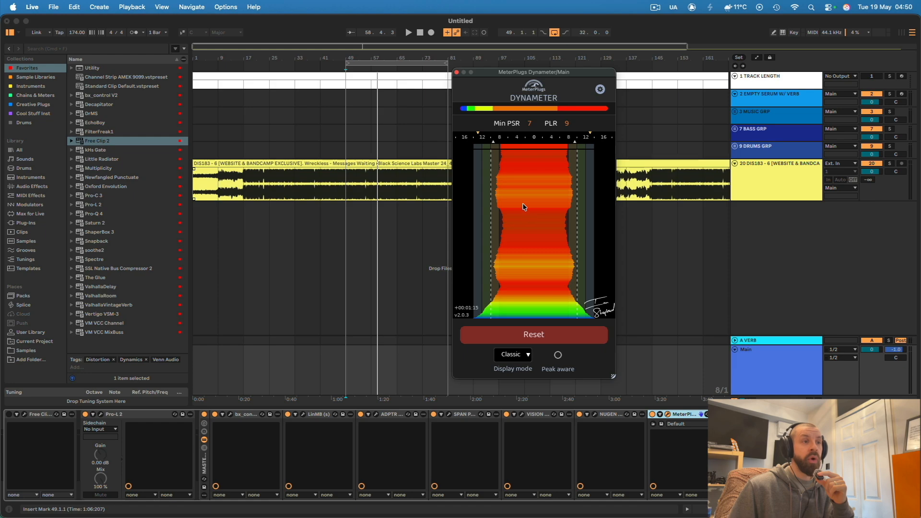
{"action": "left_click_drag", "start_coordinate": [542, 186], "coordinate": [500, 193]}
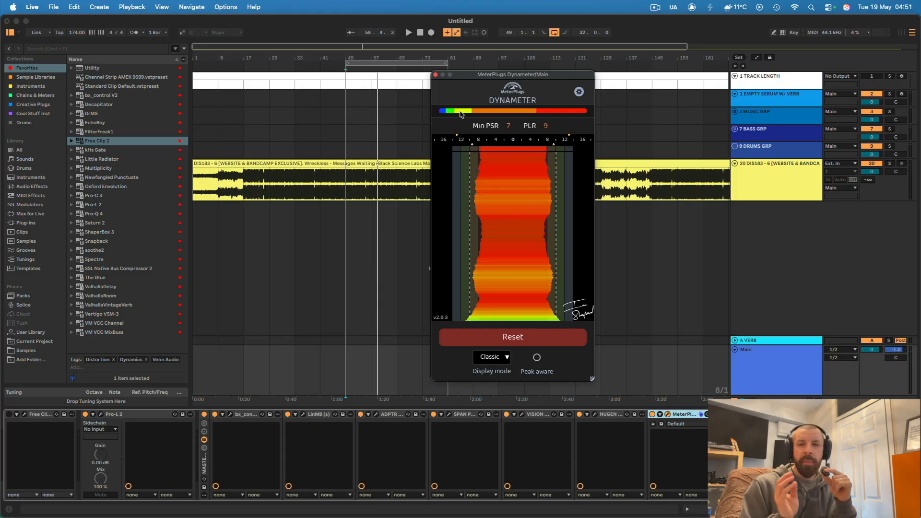
Move the arrangement loop to start at bar 17, shorten it to 8 bars, and play it through Dynameter
{"action": "left_click_drag", "start_coordinate": [377, 64], "coordinate": [282, 64]}
{"action": "left_click_drag", "start_coordinate": [344, 64], "coordinate": [269, 64]}
{"action": "key", "text": "space"}
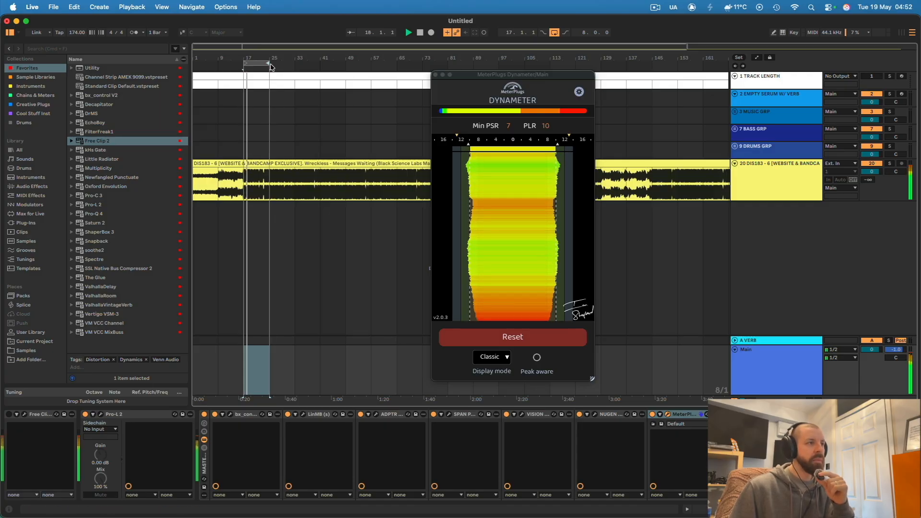
{"action": "left_click_drag", "start_coordinate": [269, 63], "coordinate": [294, 62]}
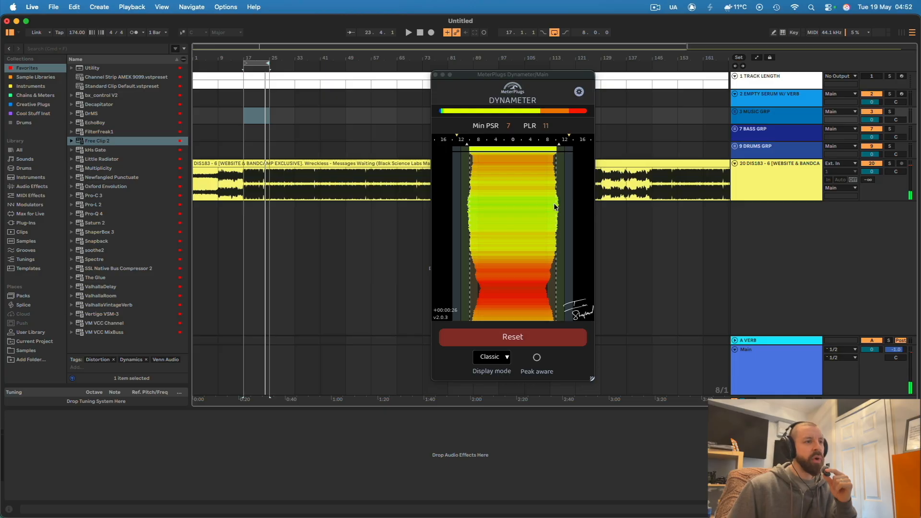